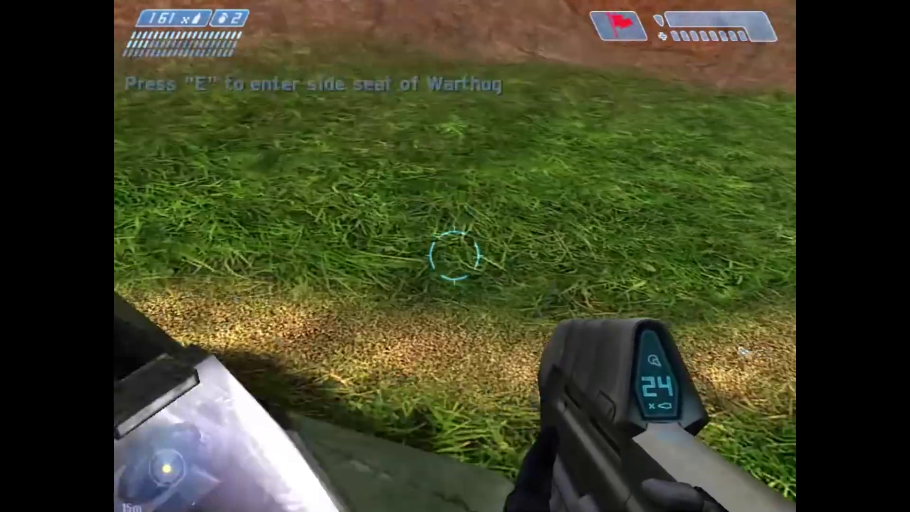
Take the Warthog's side seat and ride down the dirt path toward the distant base
{"action": "key", "text": "e"}
{"action": "key", "text": "w"}
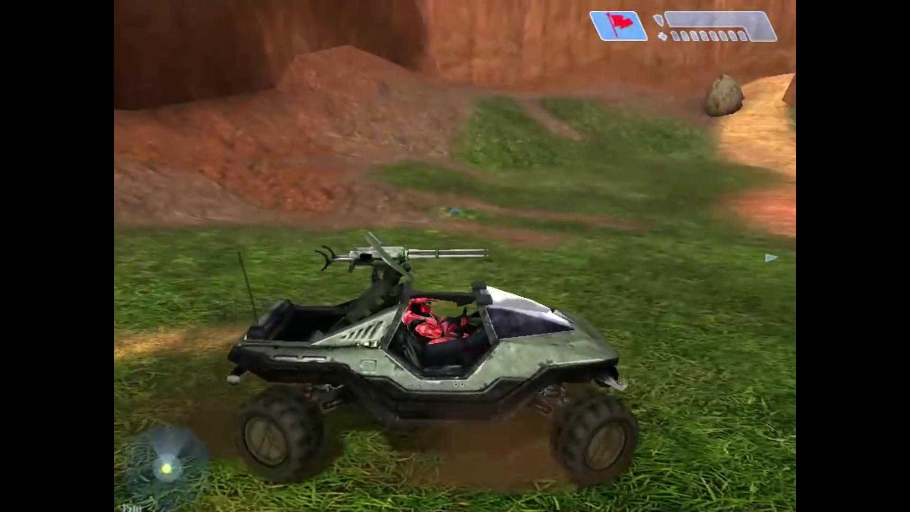
{"action": "key", "text": "w"}
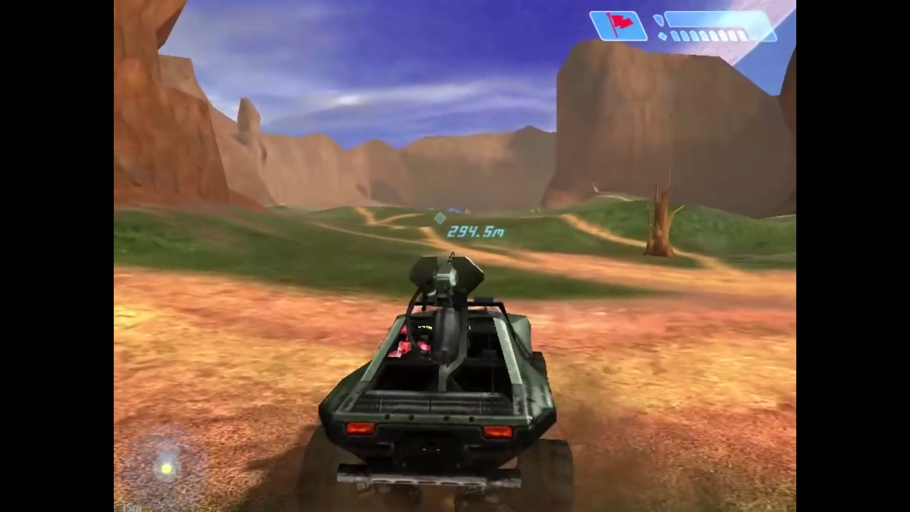
{"action": "key", "text": "w"}
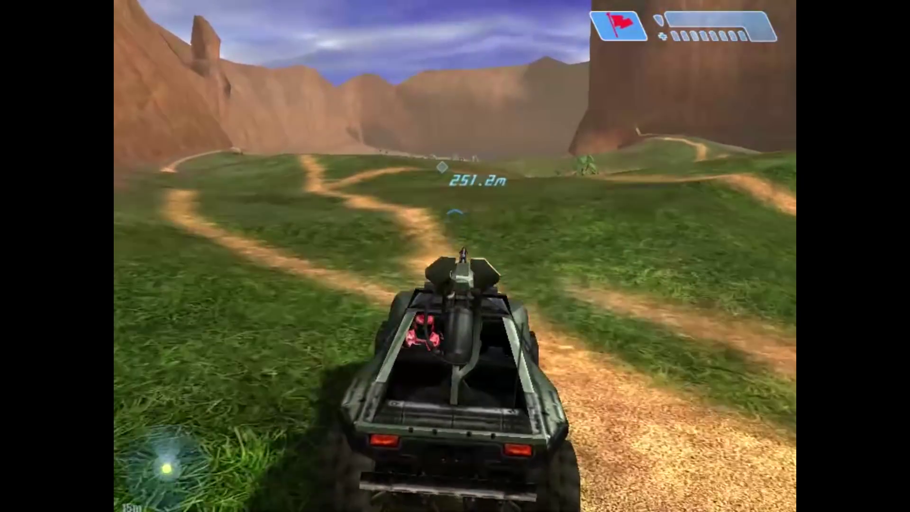
{"action": "key", "text": "w"}
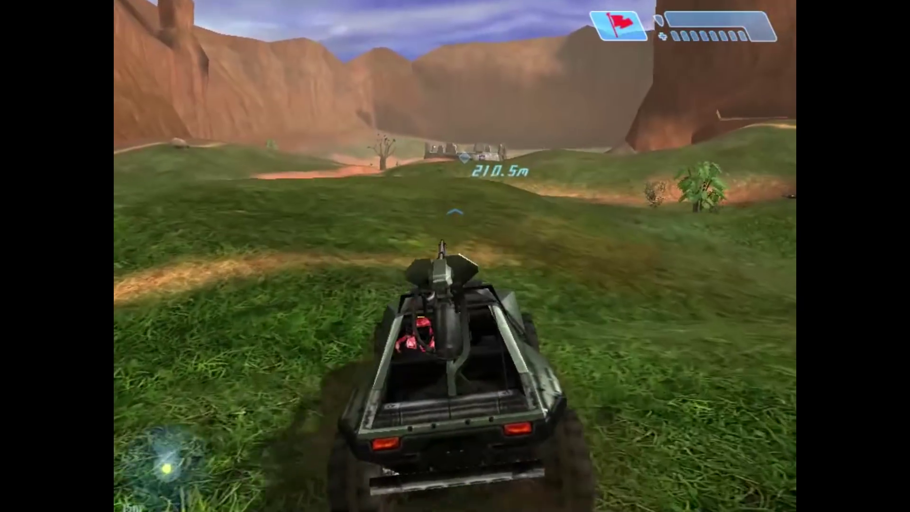
{"action": "key", "text": "w"}
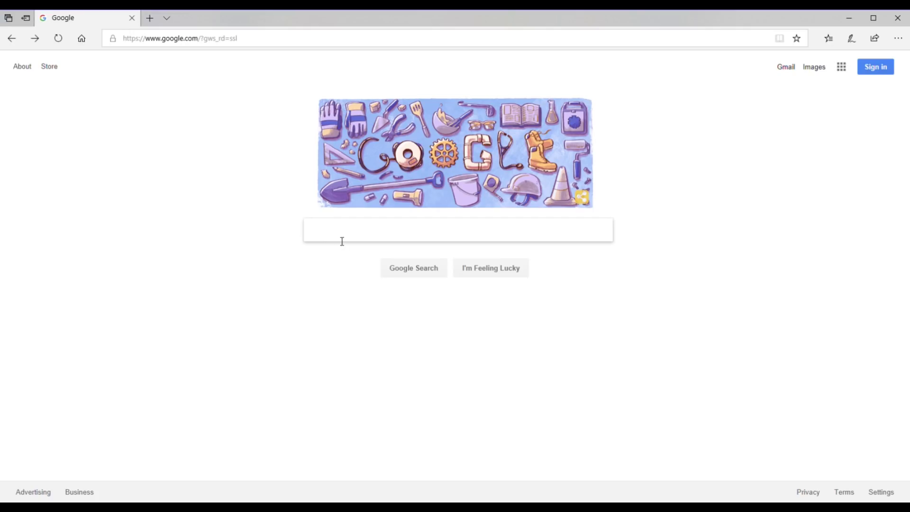
Focus the empty search box on the Google homepage
{"action": "left_click", "coordinate": [341, 240]}
Search Google for 'hmt v3.5' and scroll through the results
{"action": "type", "text": "hmt v3"}
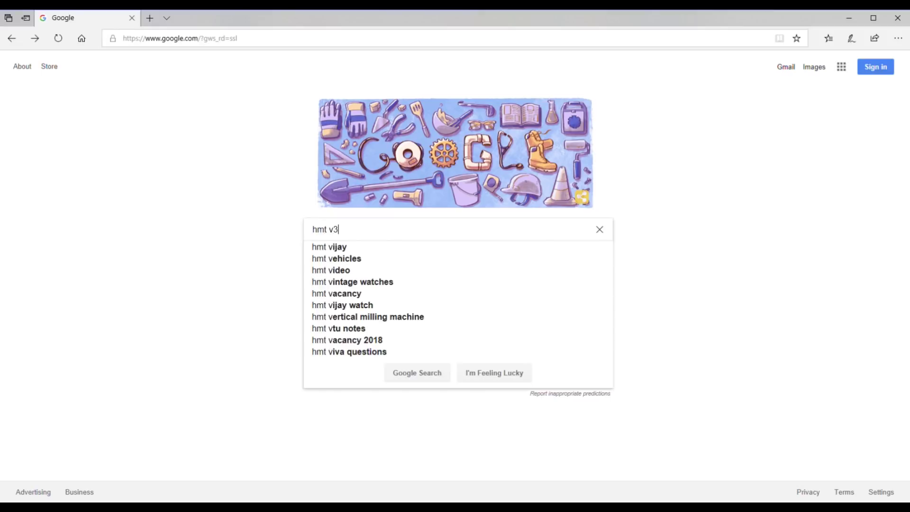
{"action": "type", "text": ".5"}
{"action": "key", "text": "Return"}
{"action": "scroll", "coordinate": [676, 314], "scroll_direction": "down", "scroll_amount": 5}
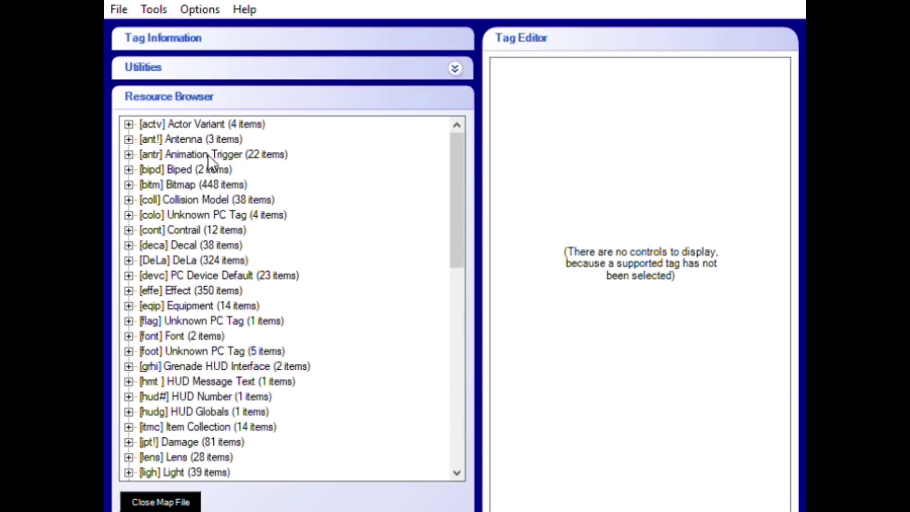
Expand the Biped class, inspect the cyborg and cyborg_mp tags, then collapse it
{"action": "left_click", "coordinate": [129, 169]}
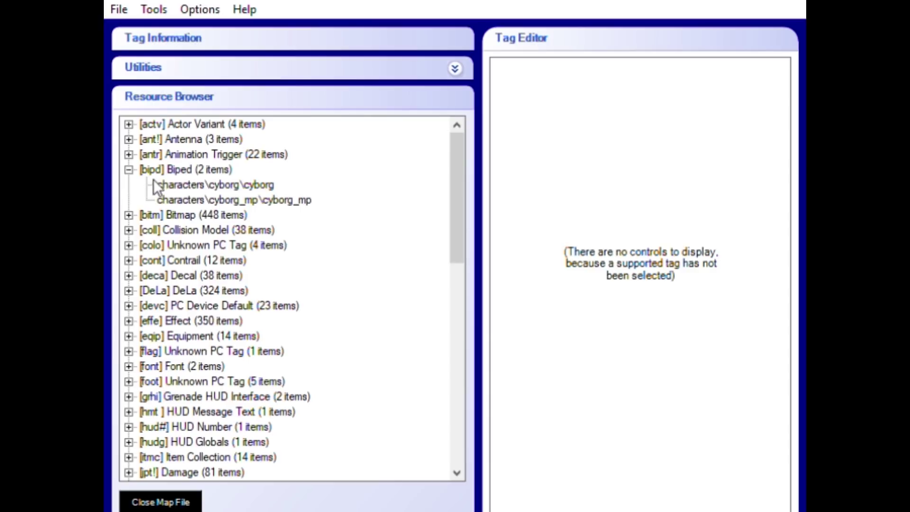
{"action": "left_click", "coordinate": [251, 183]}
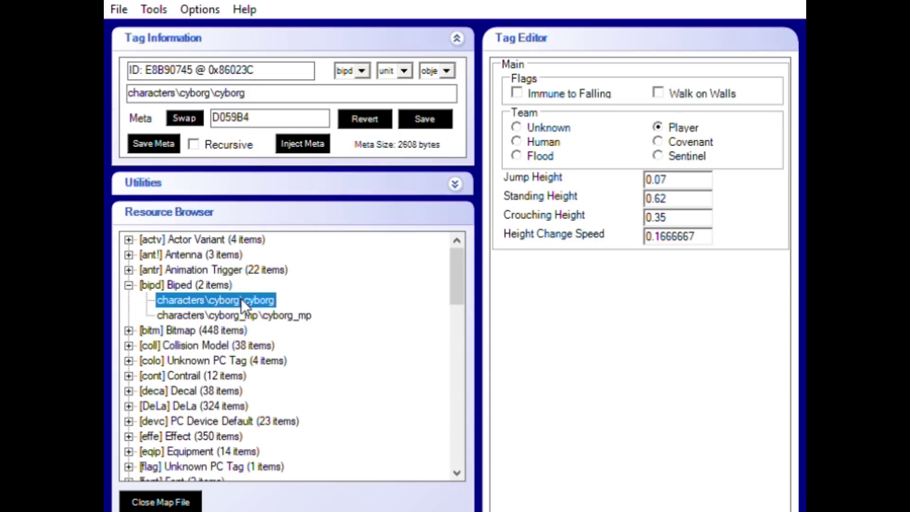
{"action": "key", "text": "Down"}
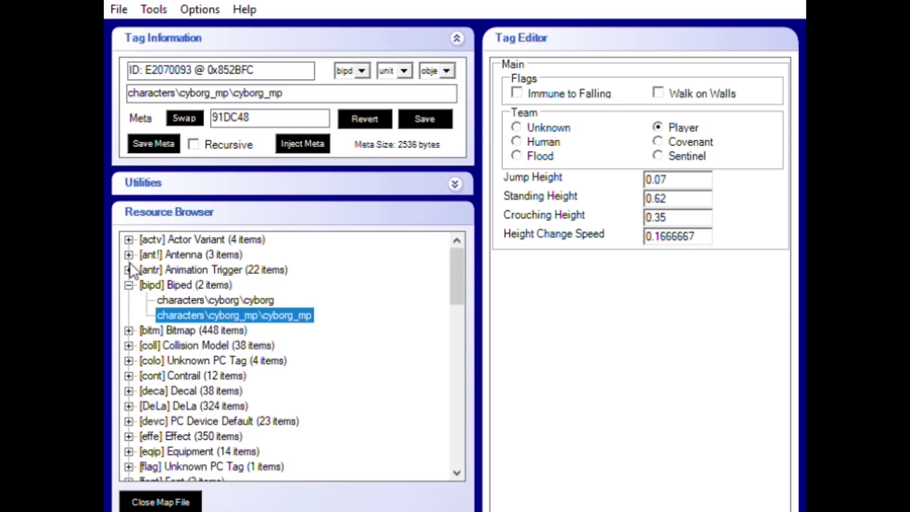
{"action": "left_click", "coordinate": [128, 284]}
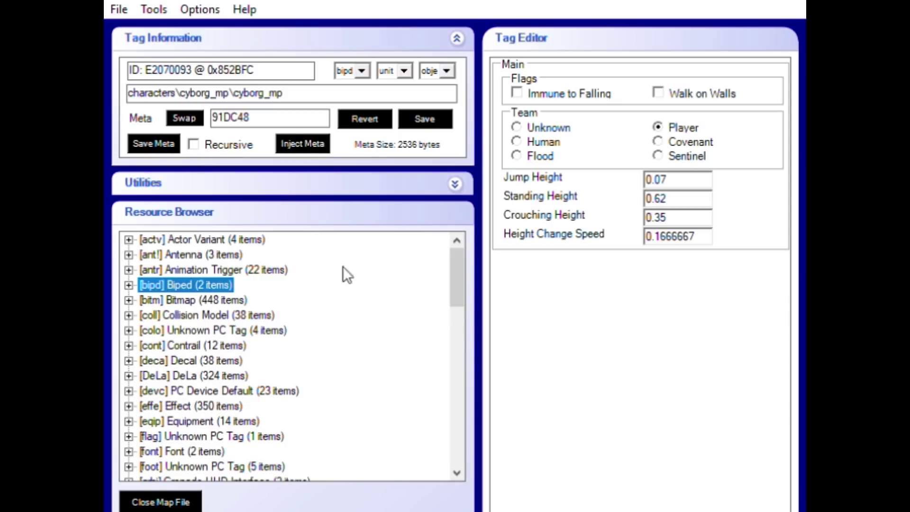
Scroll down and expand the Projectile class to list its 21 tags
{"action": "scroll", "coordinate": [342, 285], "scroll_direction": "down", "scroll_amount": 4}
{"action": "scroll", "coordinate": [340, 287], "scroll_direction": "down", "scroll_amount": 2}
{"action": "scroll", "coordinate": [341, 287], "scroll_direction": "down", "scroll_amount": 2}
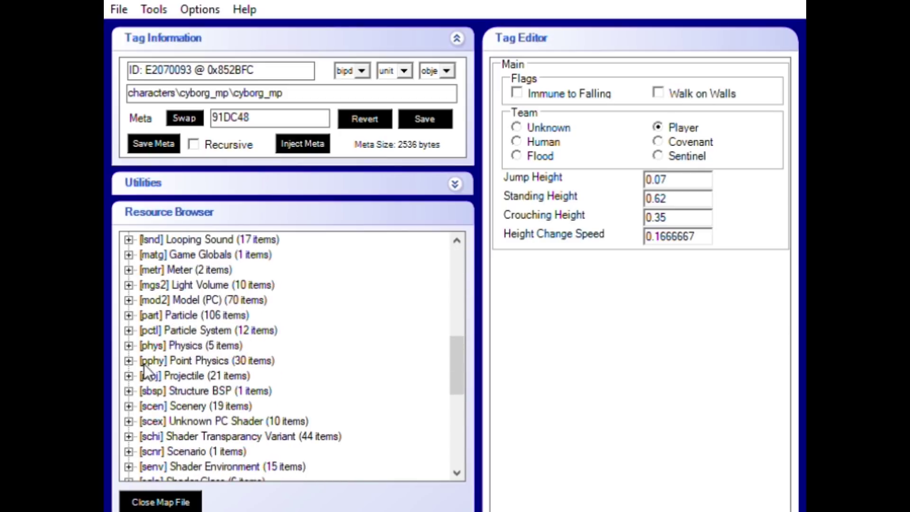
{"action": "left_click", "coordinate": [129, 375]}
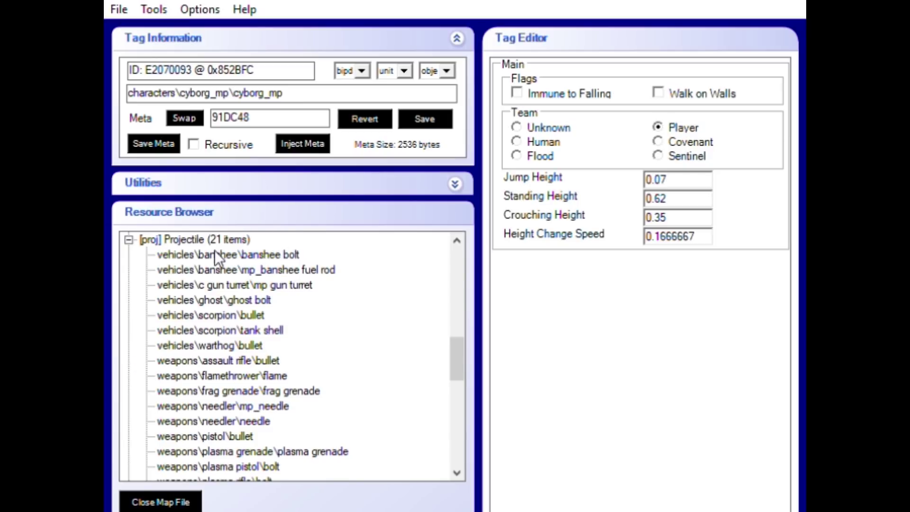
{"action": "scroll", "coordinate": [245, 374], "scroll_direction": "down", "scroll_amount": 1}
{"action": "scroll", "coordinate": [245, 374], "scroll_direction": "up", "scroll_amount": 1}
Replace weapons\pistol\bullet's meta AA5864 with the tank shell's B0A6CC and save
{"action": "left_click", "coordinate": [211, 324]}
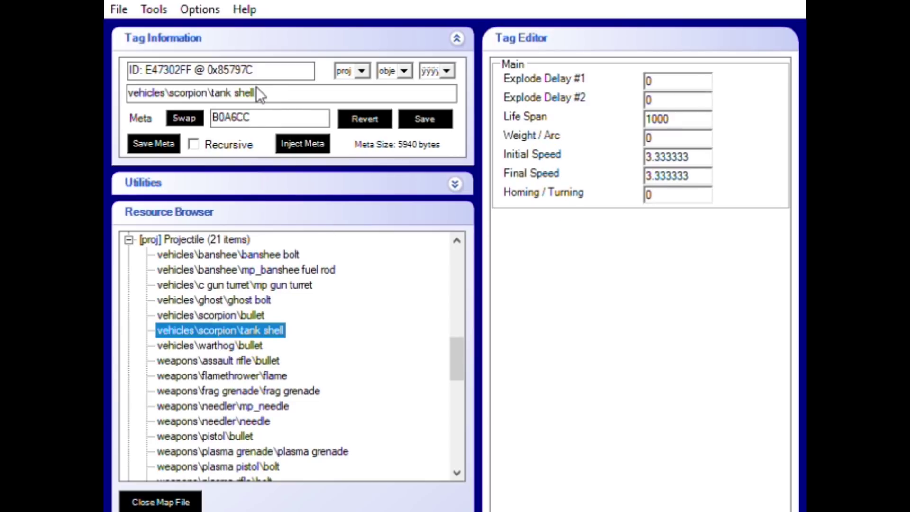
{"action": "left_click_drag", "start_coordinate": [249, 116], "coordinate": [202, 113]}
{"action": "key", "text": "ctrl+c"}
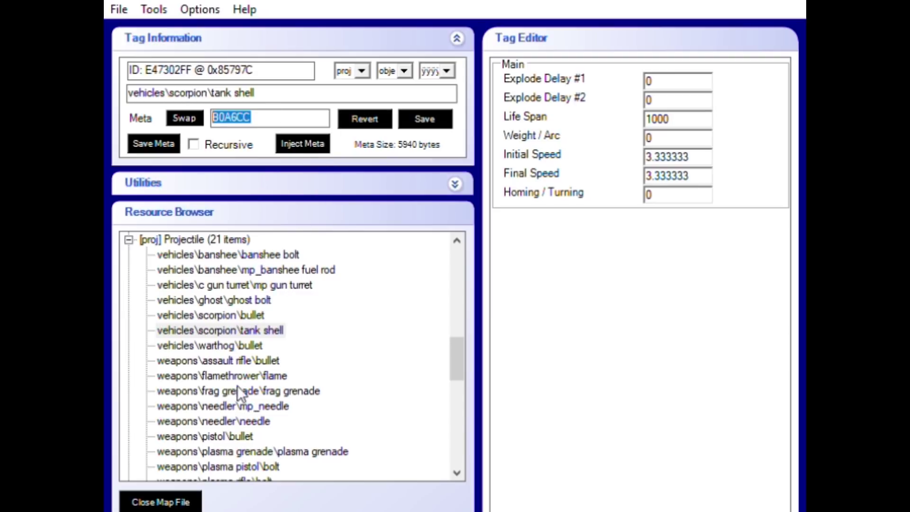
{"action": "left_click", "coordinate": [235, 434]}
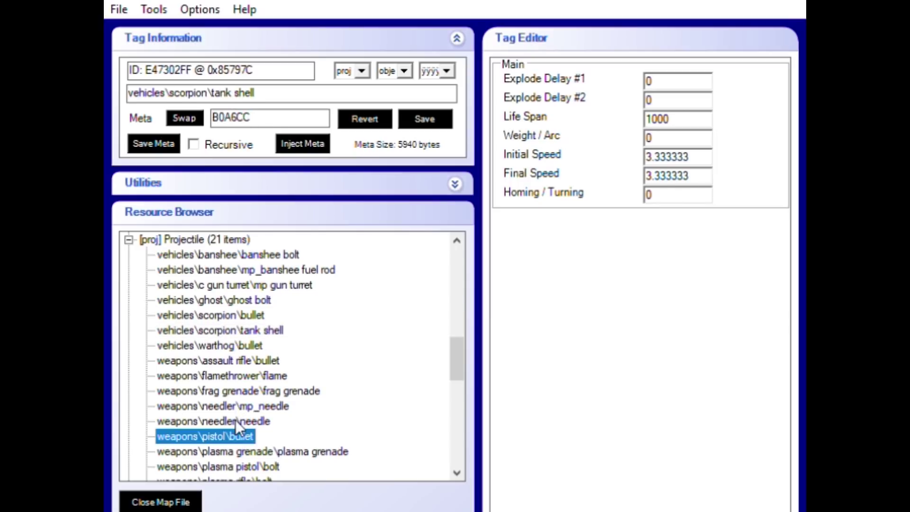
{"action": "left_click_drag", "start_coordinate": [280, 112], "coordinate": [119, 126]}
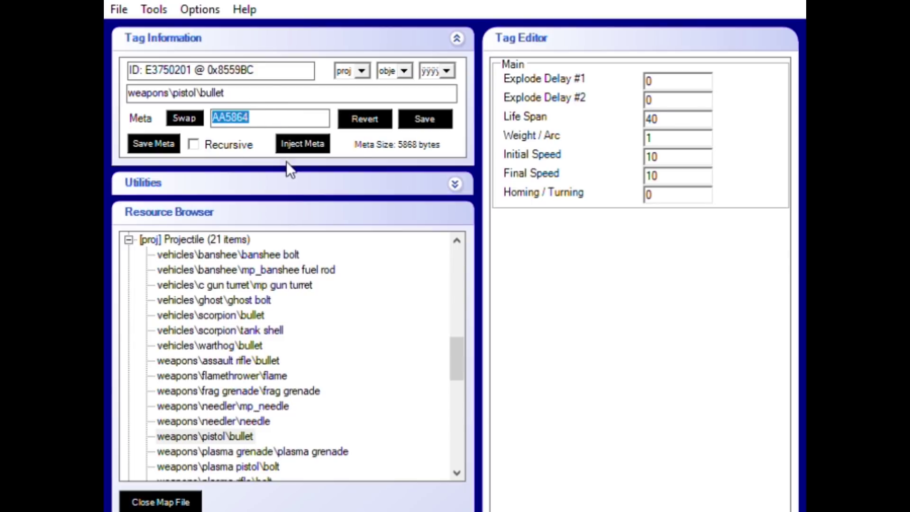
{"action": "key", "text": "ctrl+v"}
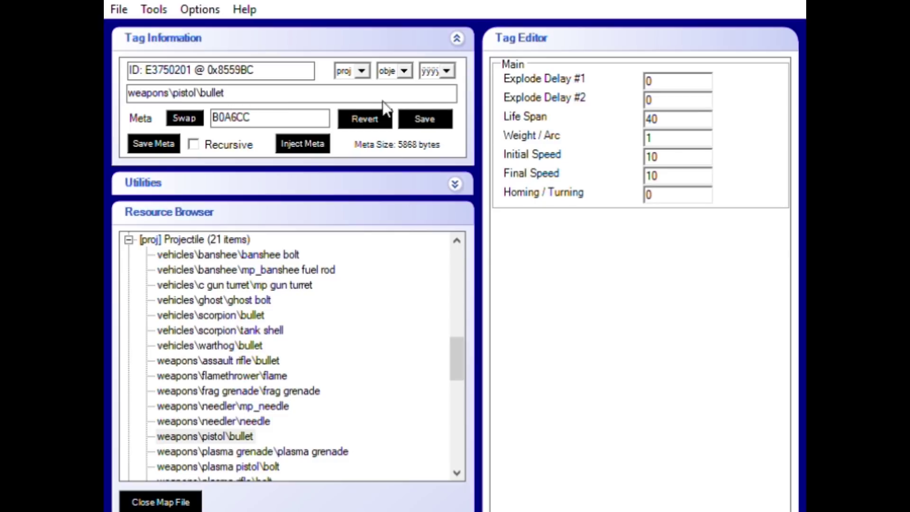
{"action": "left_click", "coordinate": [426, 118]}
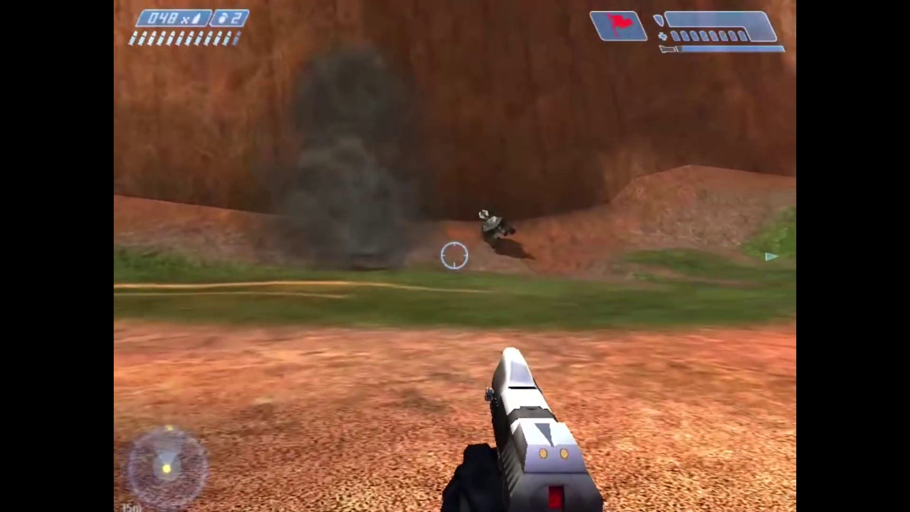
Fire explosive shells from the modded pistol, flipping the Warthog
{"action": "left_click", "coordinate": [453, 253]}
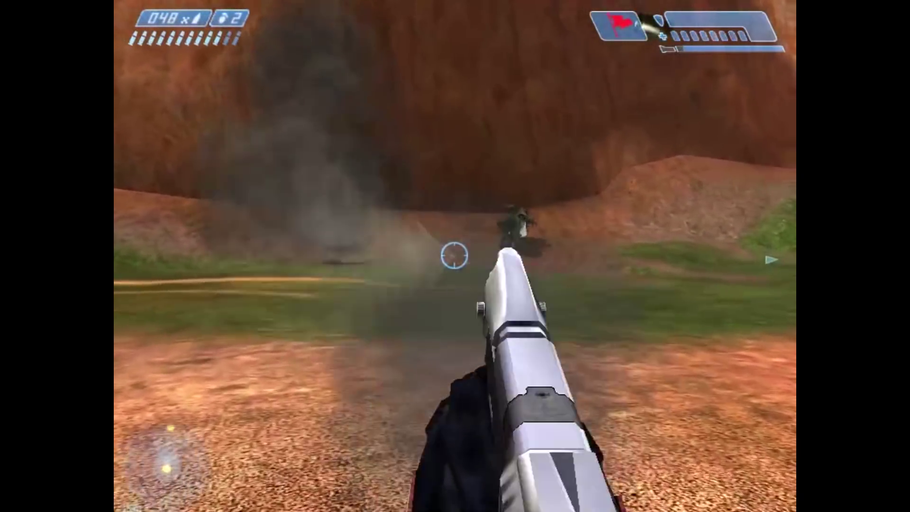
{"action": "key", "text": "w"}
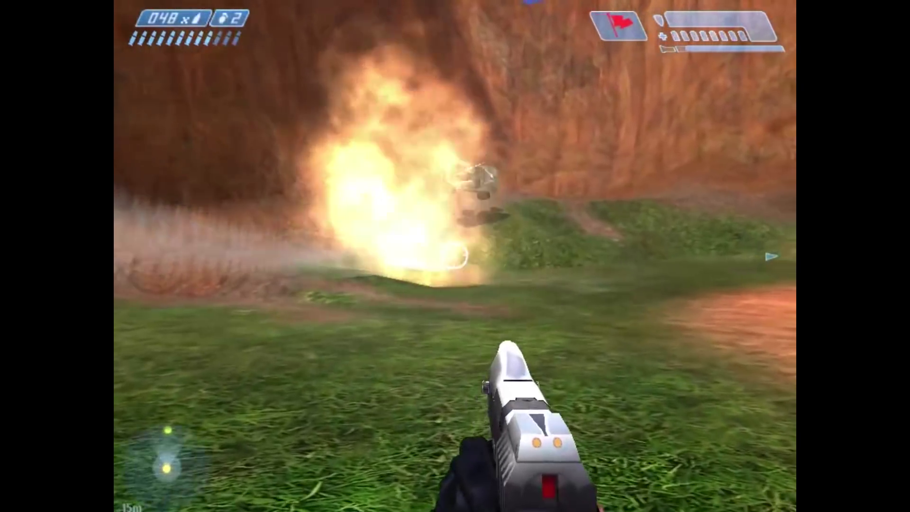
{"action": "key", "text": "w"}
{"action": "left_click", "coordinate": [454, 256]}
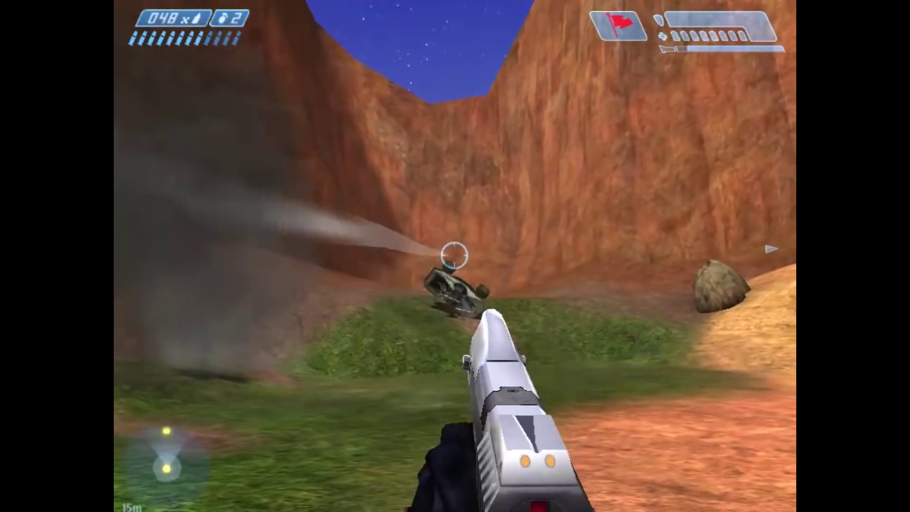
Run to the nearby Warthog, climb in, and drive toward the cliffs
{"action": "key", "text": "w"}
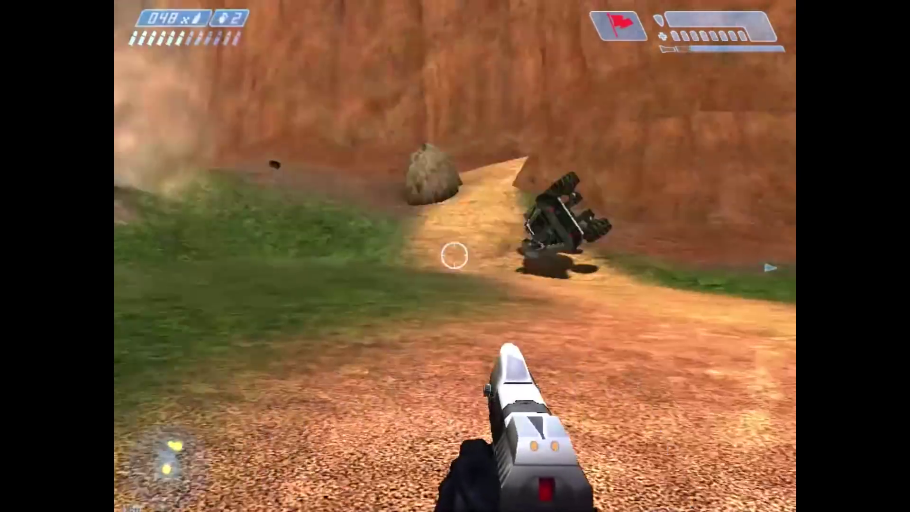
{"action": "key", "text": "w"}
{"action": "key", "text": "f"}
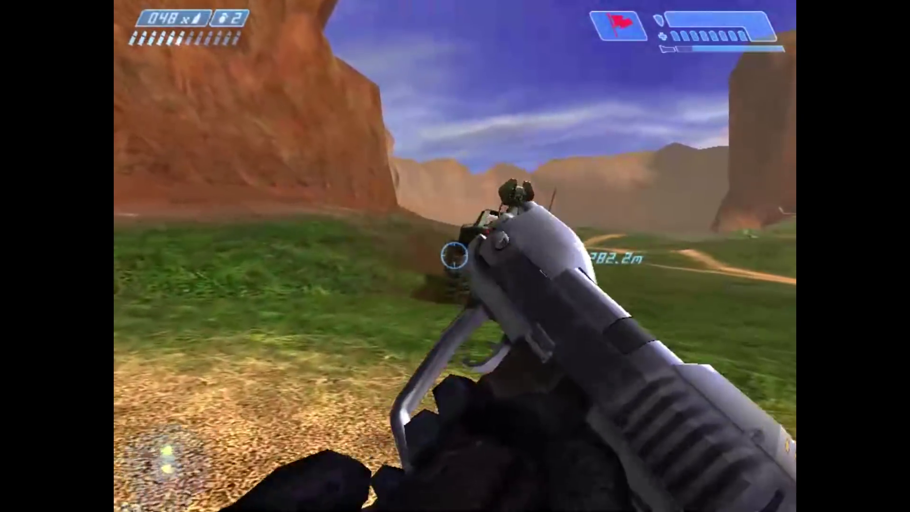
{"action": "key", "text": "w"}
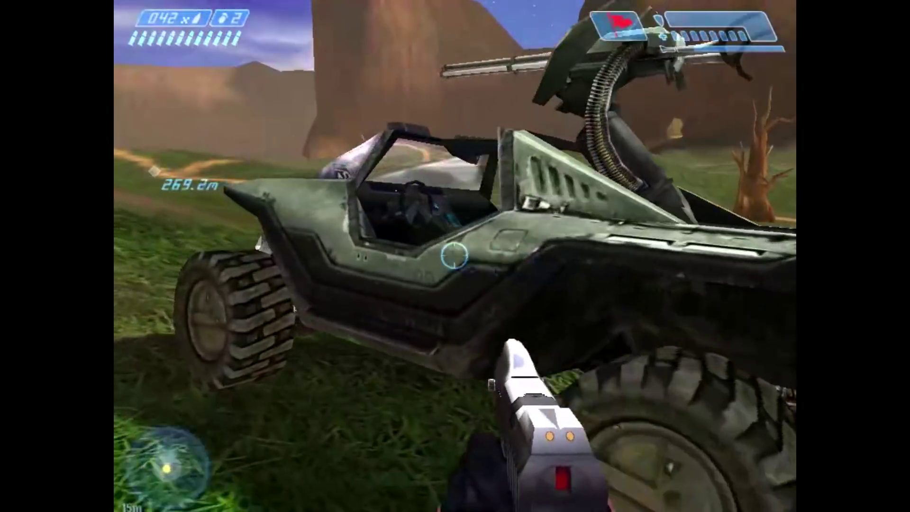
{"action": "key", "text": "e"}
{"action": "key", "text": "w"}
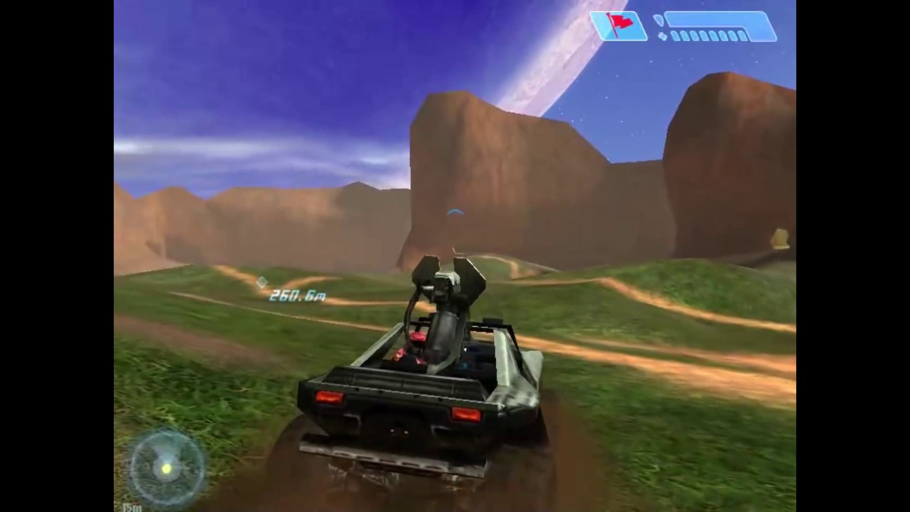
{"action": "key", "text": "w"}
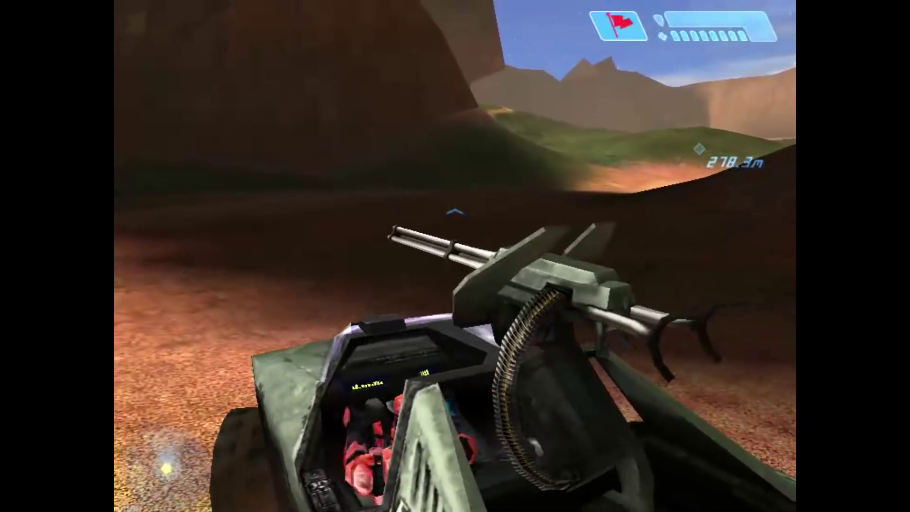
Drive the Warthog over the grassy hill and along the dirt to the enemy base
{"action": "key", "text": "w"}
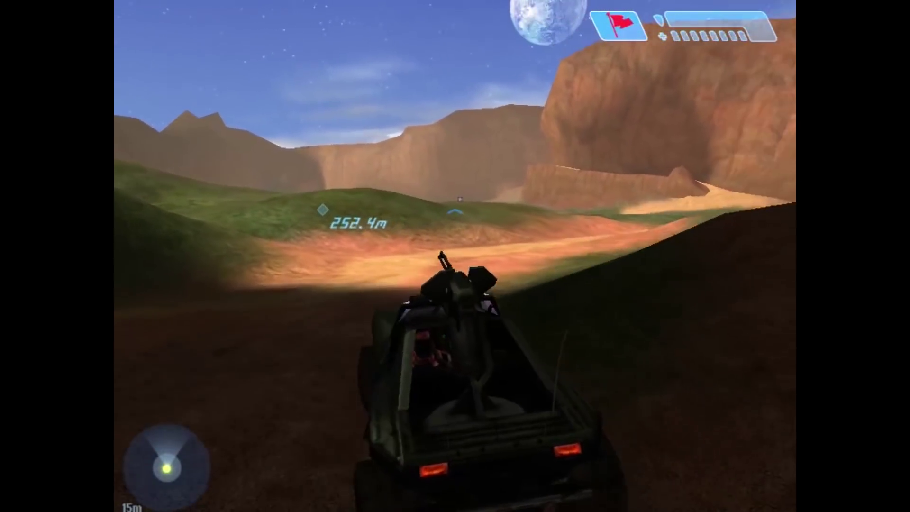
{"action": "key", "text": "w"}
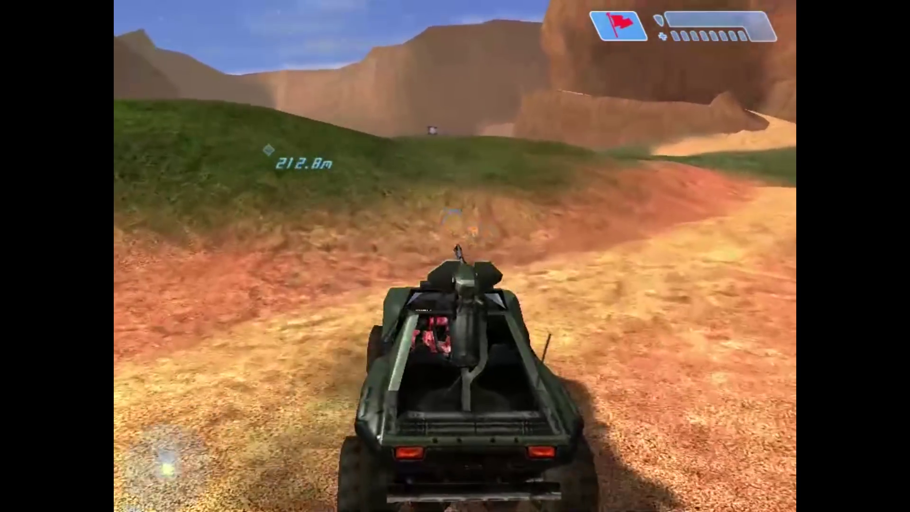
{"action": "key", "text": "w"}
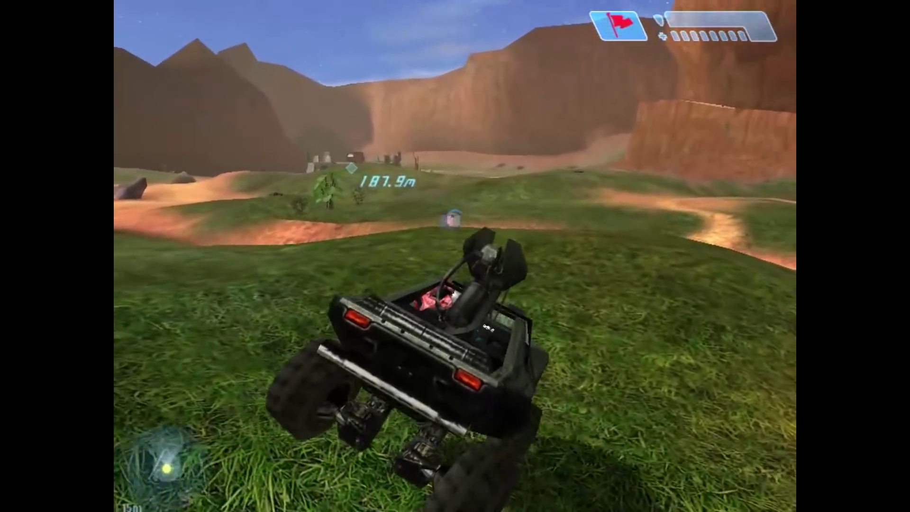
{"action": "key", "text": "w"}
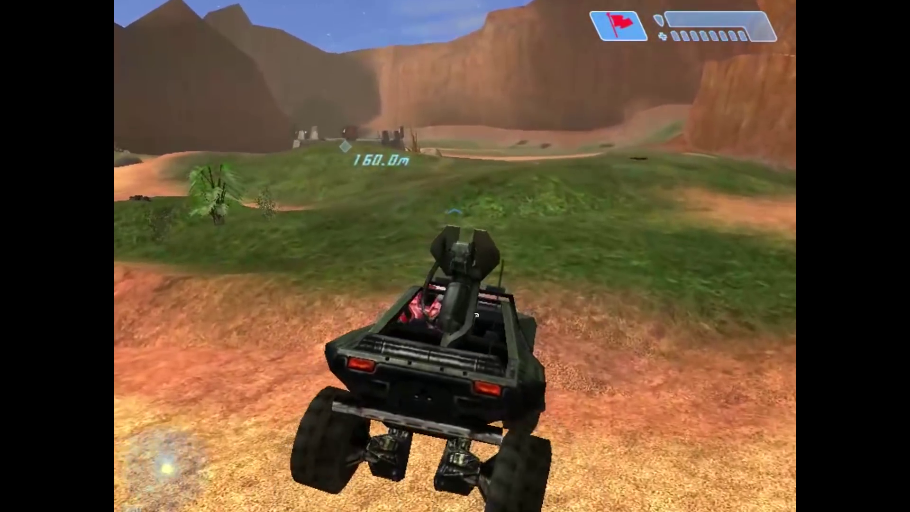
{"action": "key", "text": "w"}
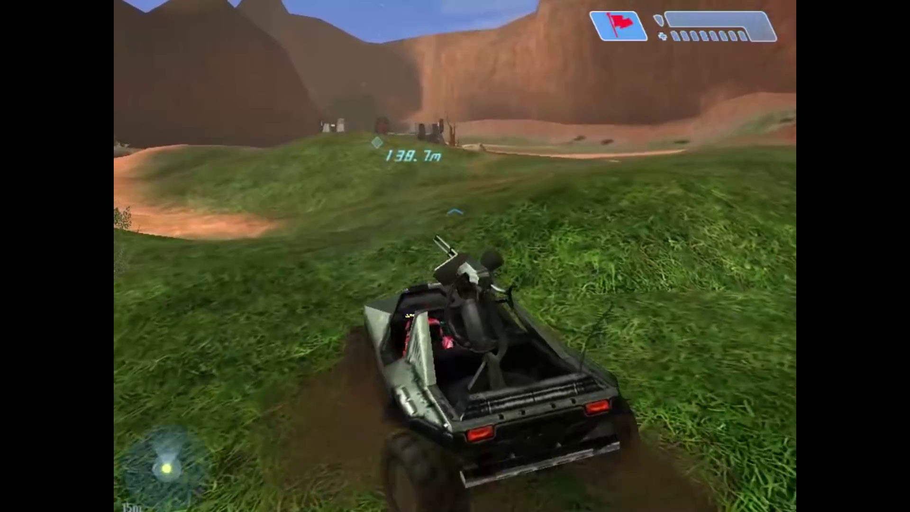
{"action": "key", "text": "w"}
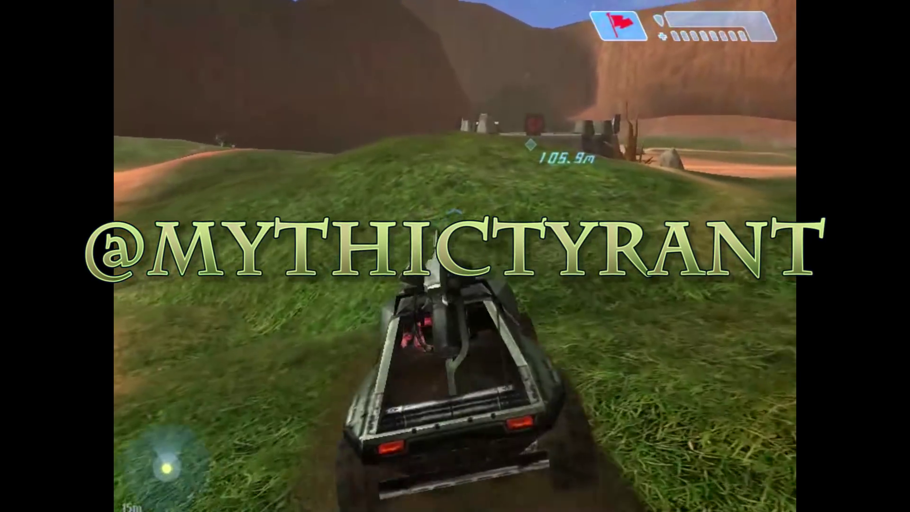
{"action": "key", "text": "w"}
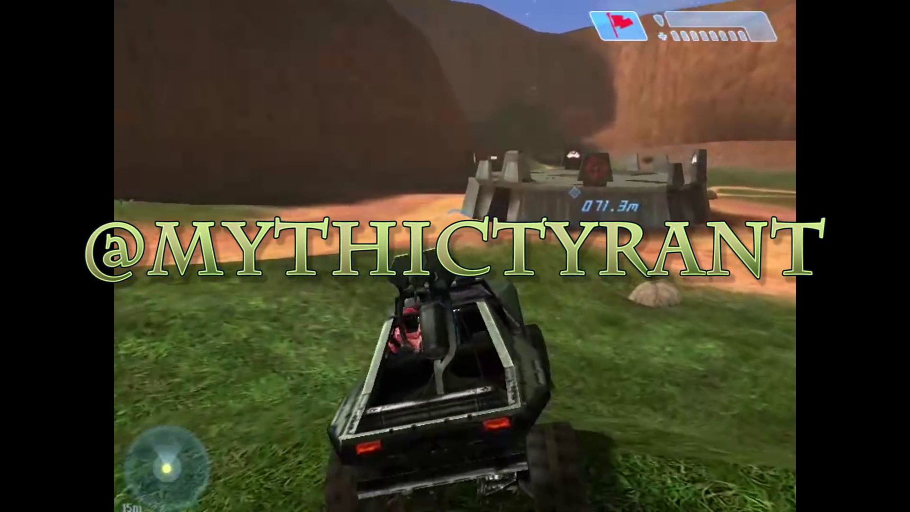
{"action": "key", "text": "w"}
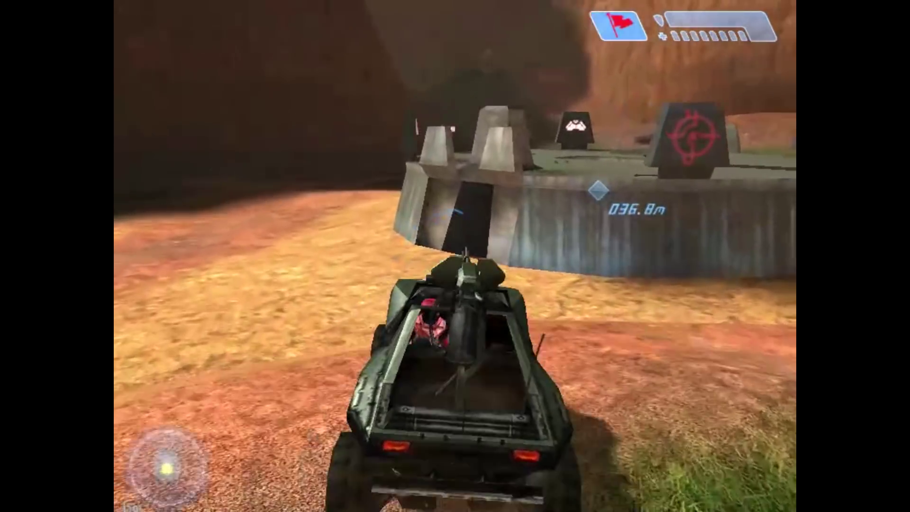
Exit the Warthog, walk into the base, and step onto the flag stand to score
{"action": "key", "text": "e"}
{"action": "key", "text": "w"}
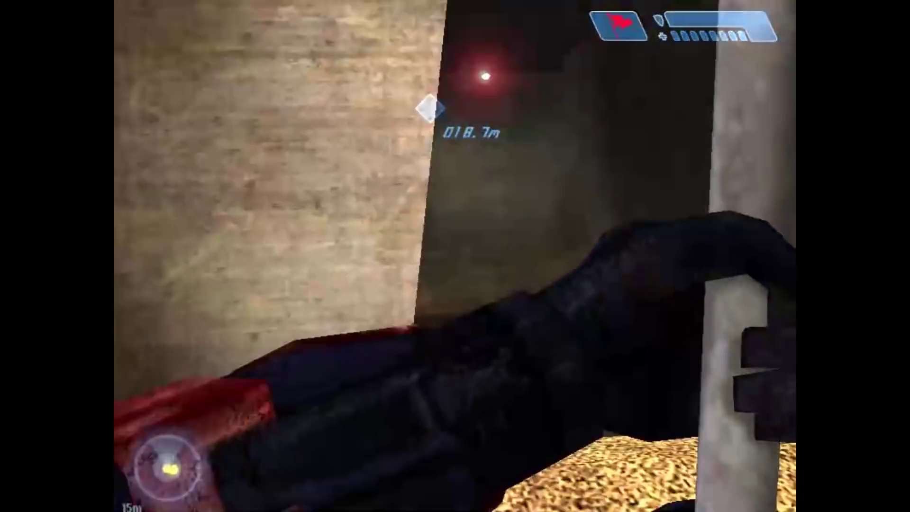
{"action": "key", "text": "w"}
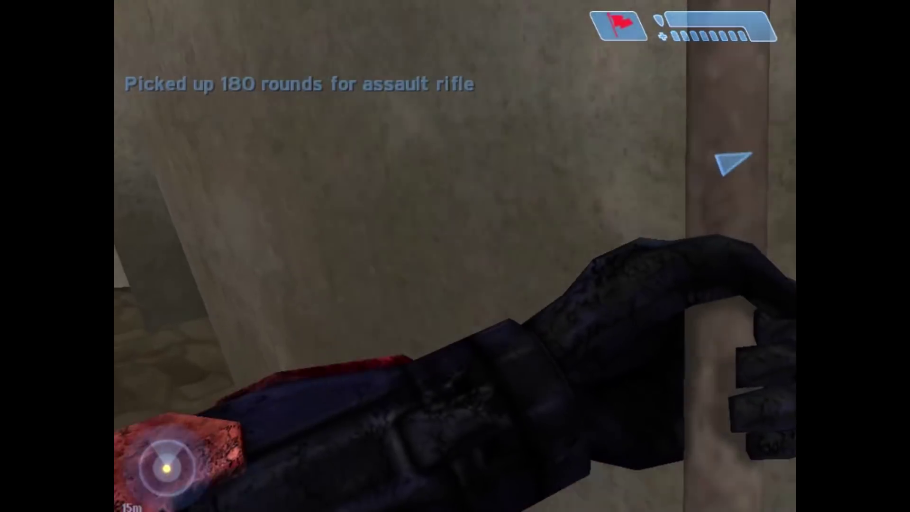
{"action": "key", "text": "w"}
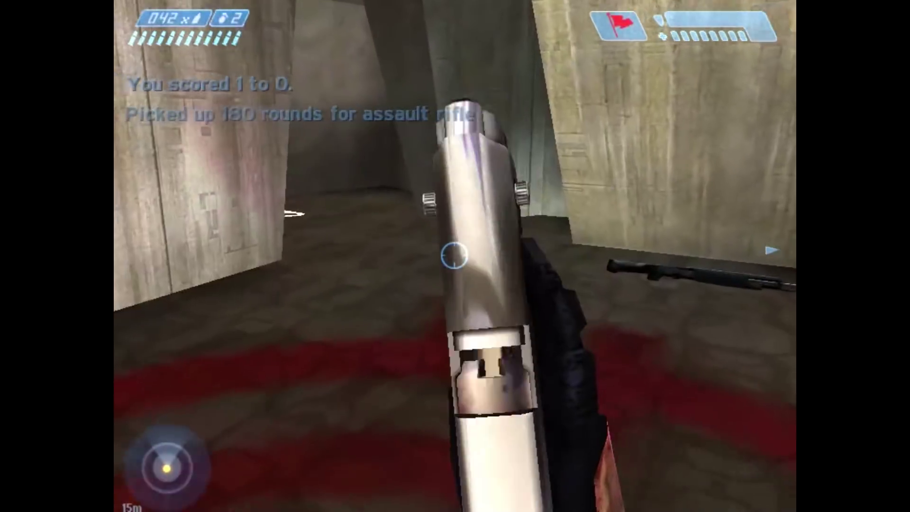
{"action": "key", "text": "w"}
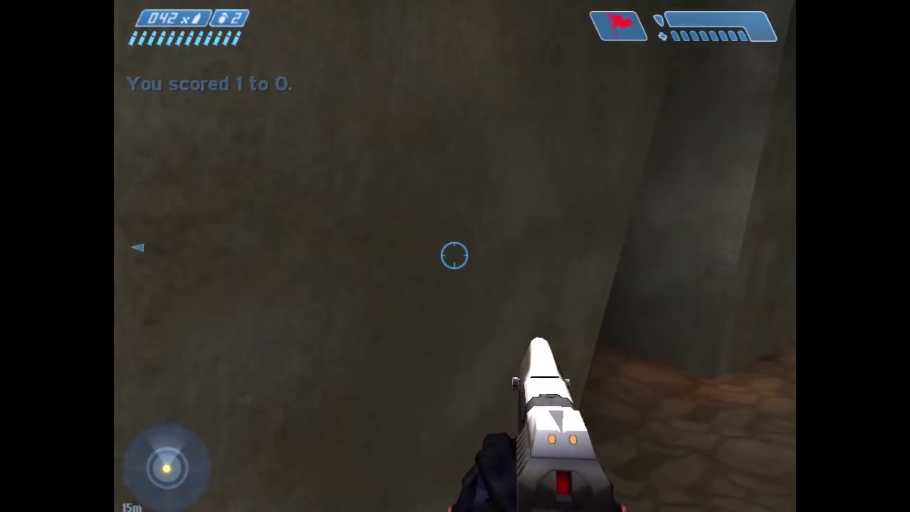